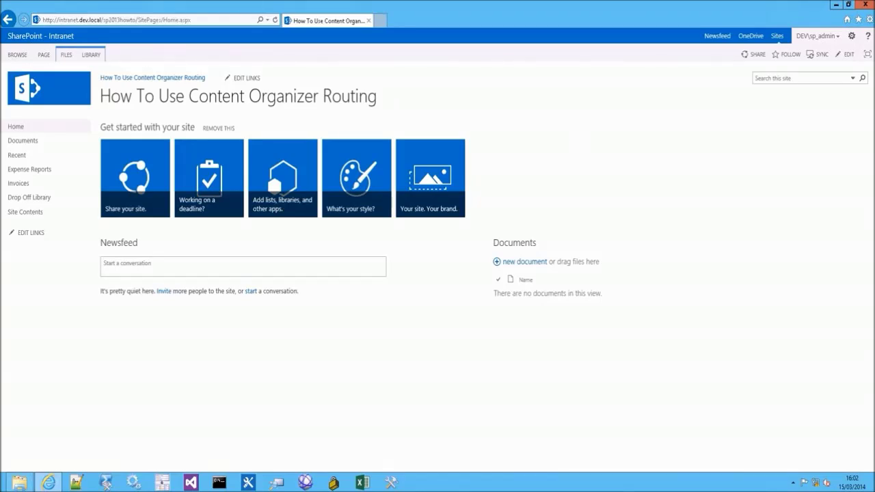
Step: Open the Settings gear menu on the How To Use Content Organizer Routing site
click(851, 35)
Step: Activate the Content Organizer feature in Manage site features, then go to the Drop Off Library
click(827, 164)
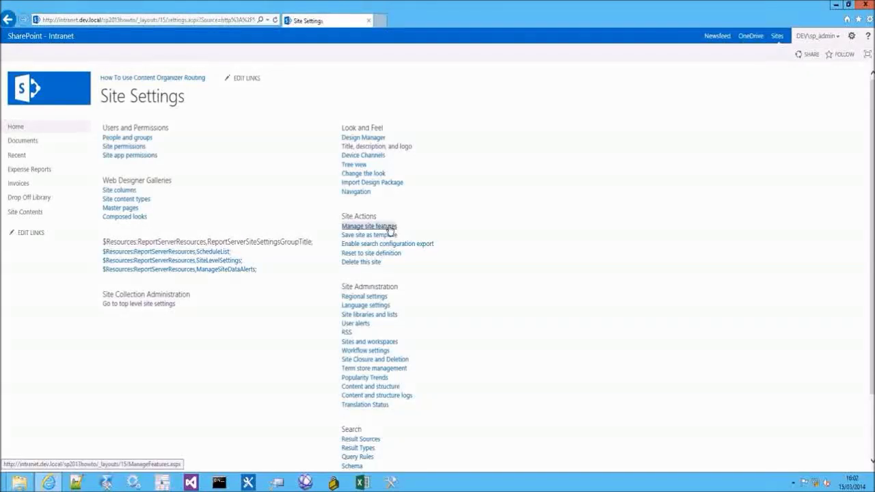
click(388, 227)
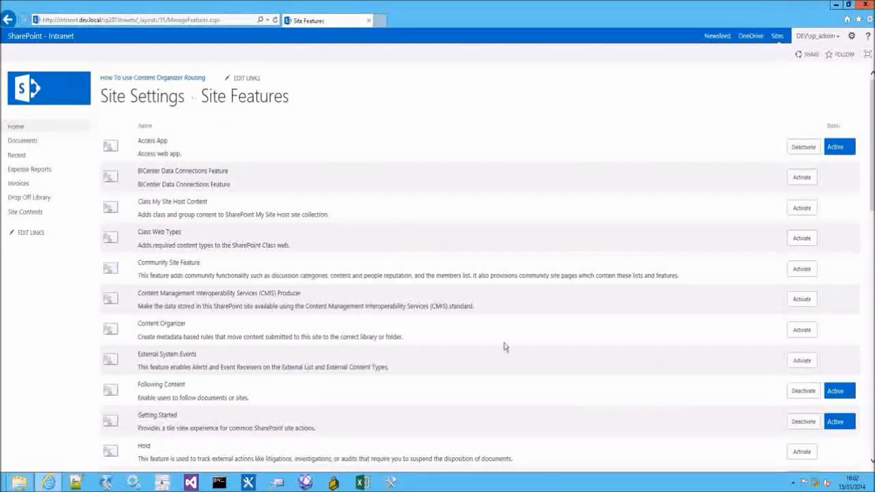
click(803, 330)
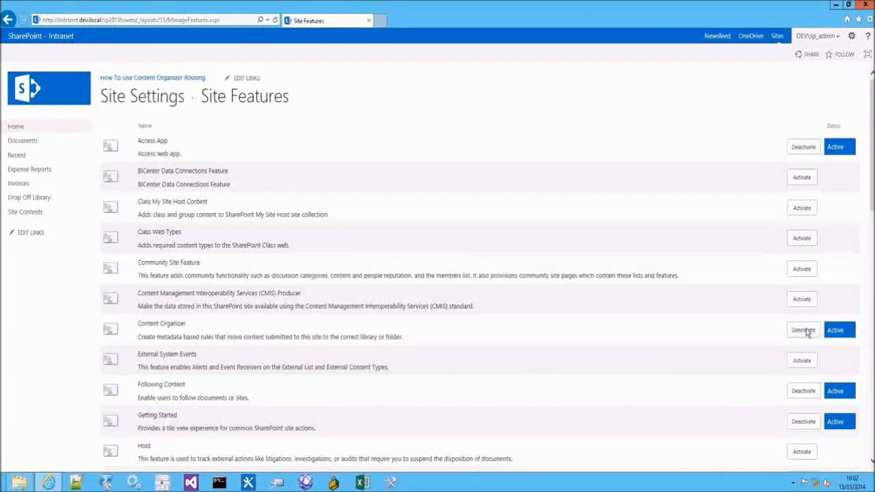
click(51, 199)
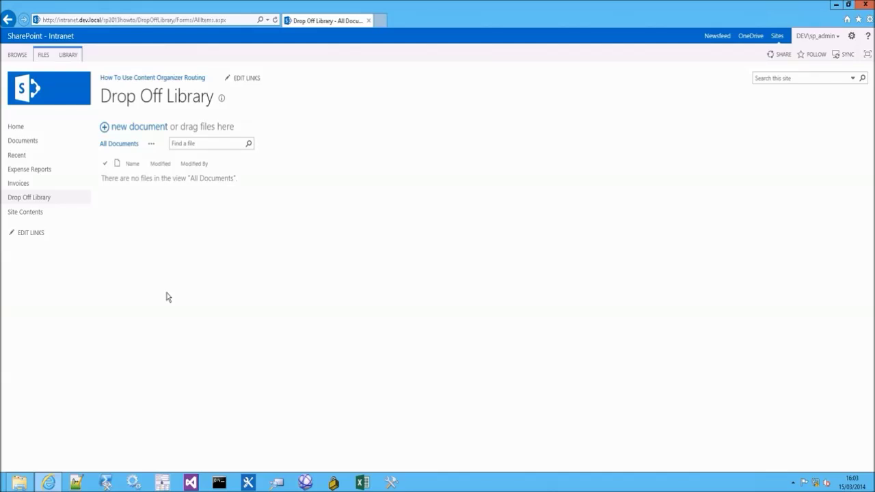
Step: From Site Settings, open Content Organizer Settings under Site Administration
click(851, 36)
click(825, 164)
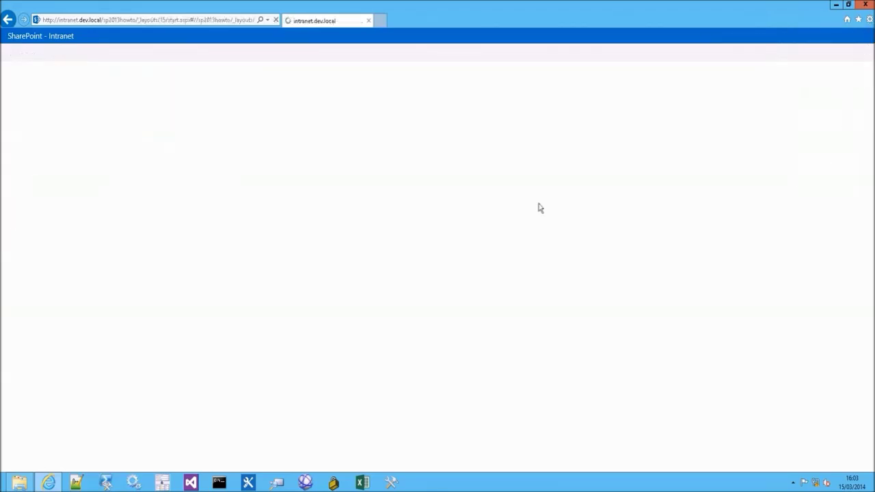
scroll(483, 243, down, 1)
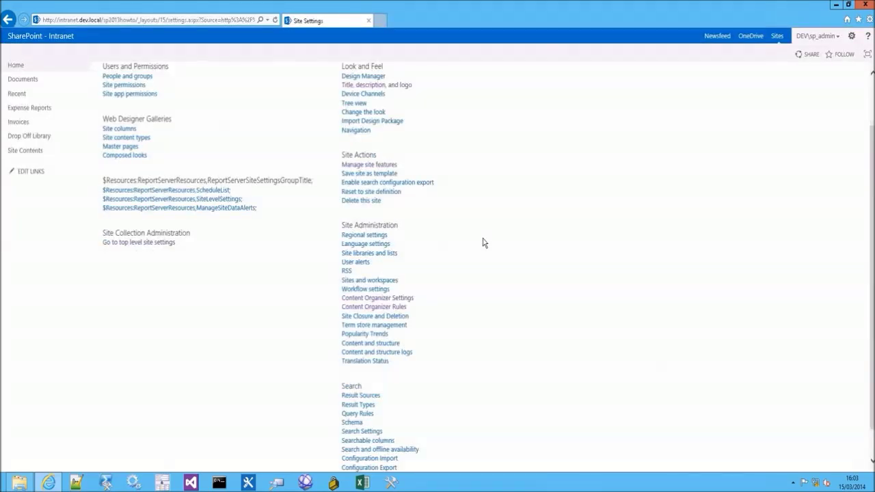
click(393, 309)
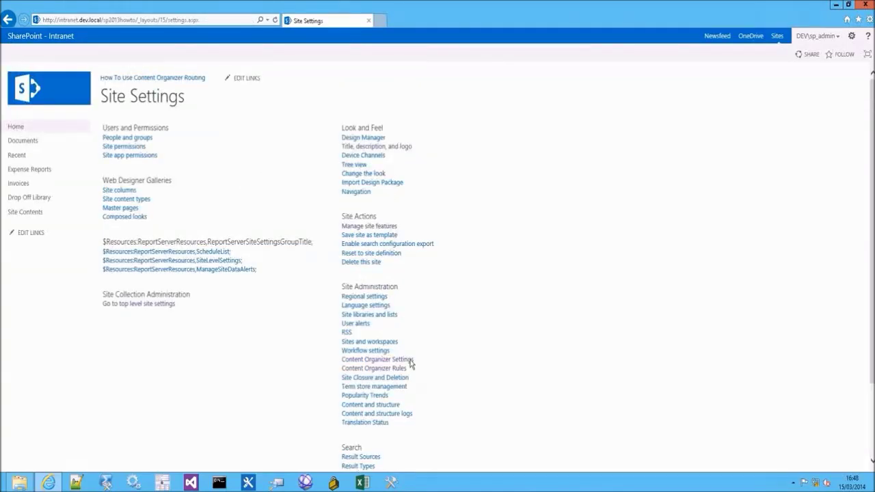
click(410, 361)
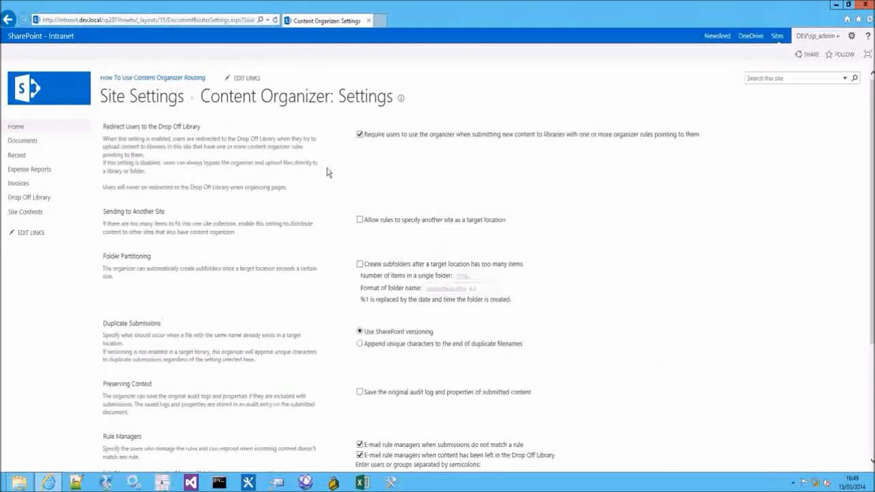
Step: Keep uploads redirected to the Drop Off Library, disallow other-site targets, and enable automatic subfolders
click(376, 136)
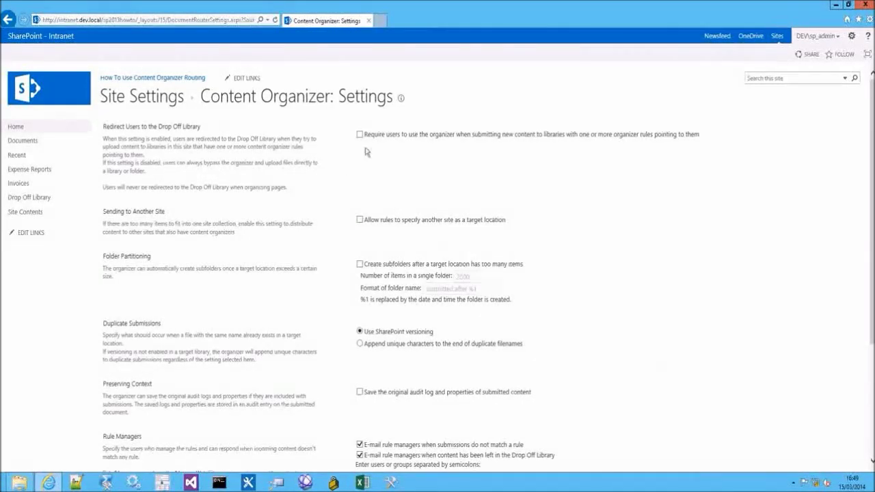
click(361, 135)
click(359, 219)
click(360, 264)
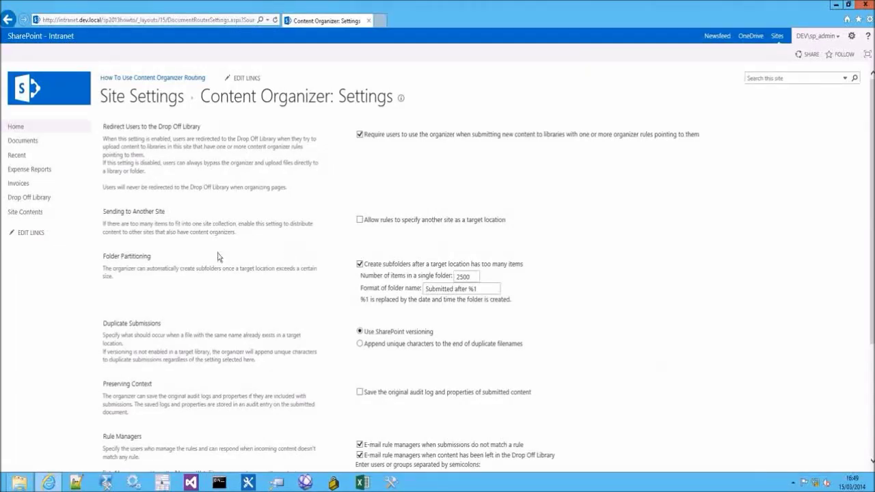
Step: Review the 2500-item subfolder threshold and the 'Submitted after %1' folder name format
double_click(467, 277)
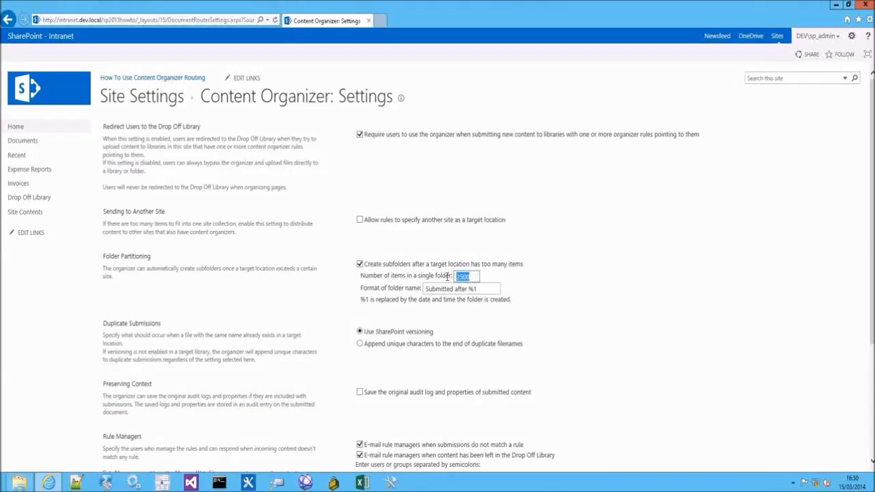
click(425, 275)
drag(425, 288, 468, 288)
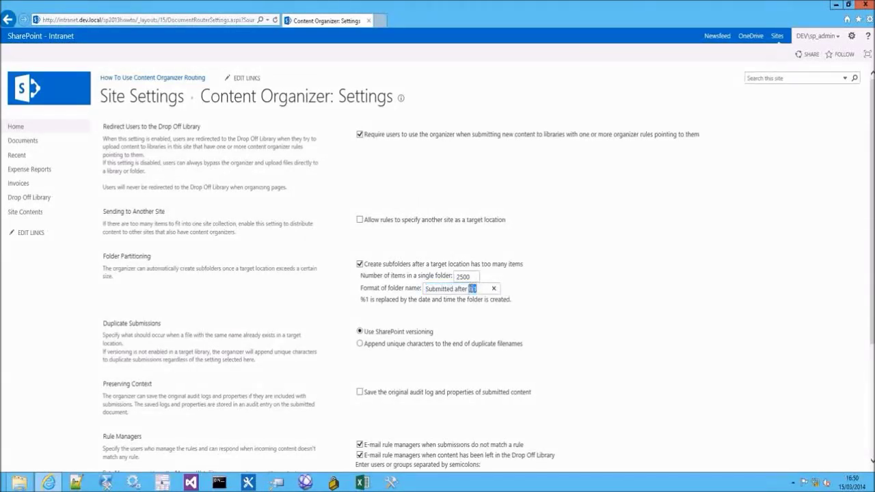
click(472, 315)
triple_click(455, 288)
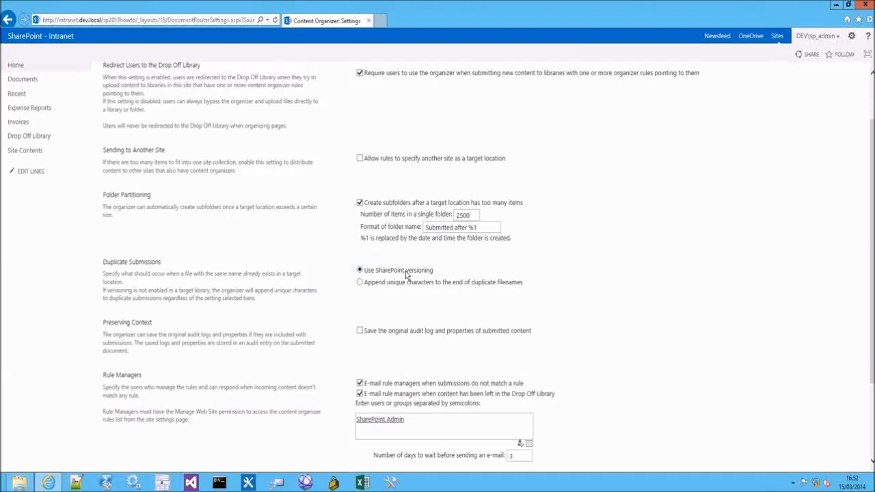
Step: Use SharePoint versioning for duplicates, keep 3 days before e-mail alerts, and save the settings
click(401, 285)
click(400, 272)
click(425, 273)
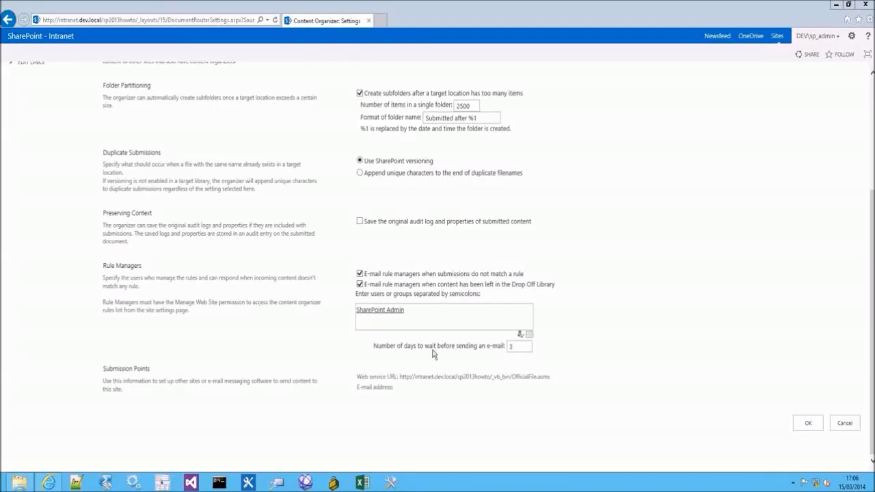
click(519, 346)
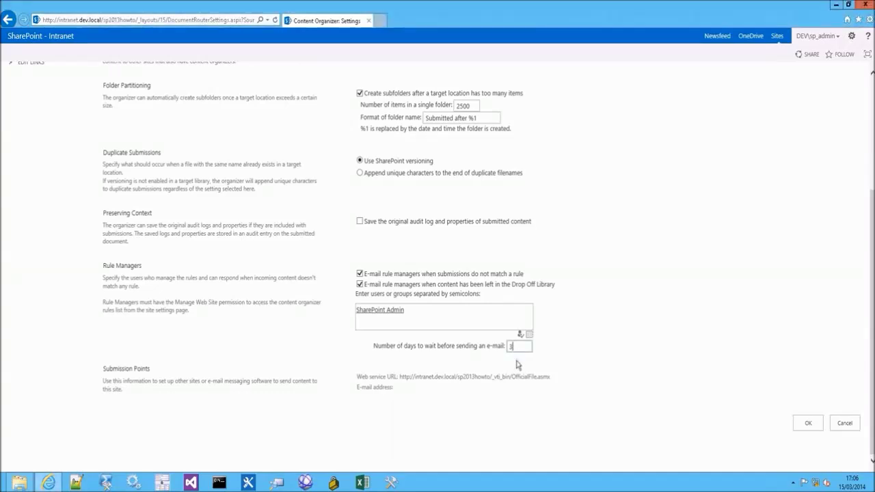
click(463, 369)
click(798, 423)
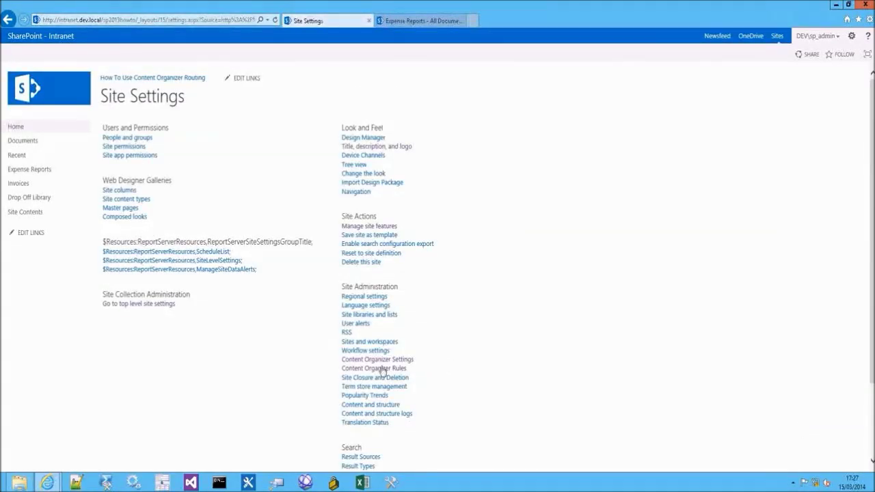
Step: Create a new rule named 'Expense Reports' using the Custom Content Types > Expense Report content type
click(378, 368)
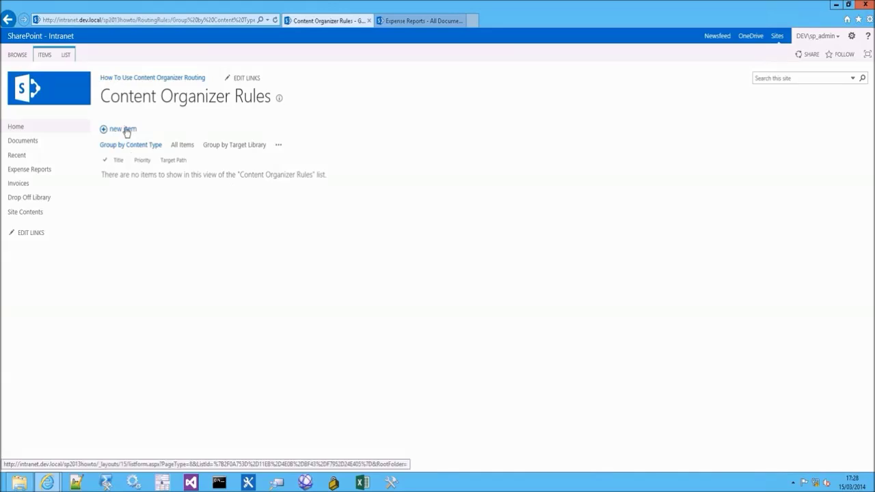
click(126, 132)
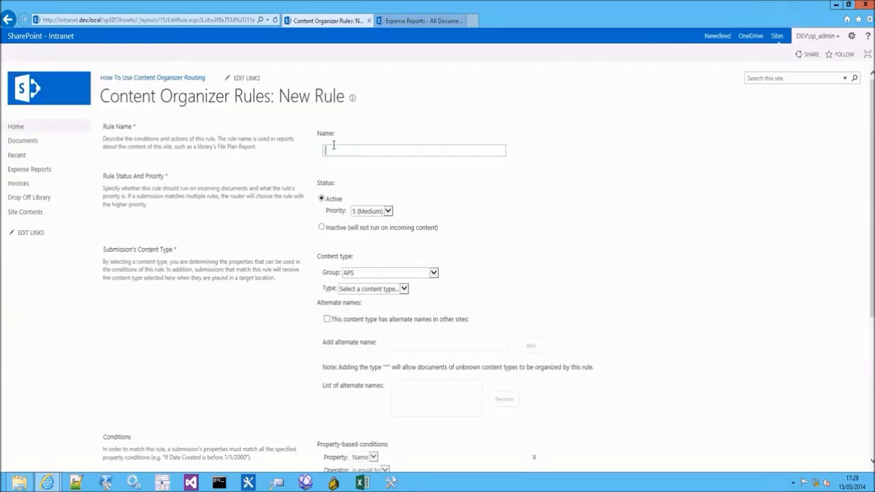
text(Expense Reports)
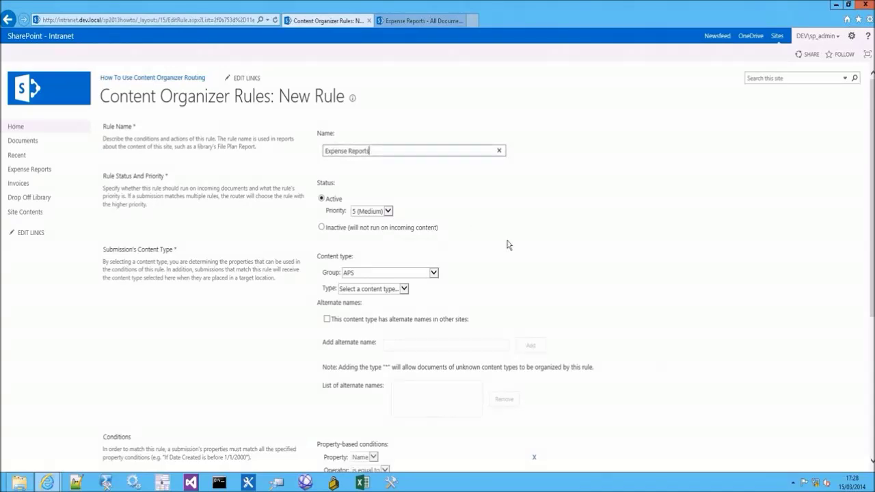
click(384, 275)
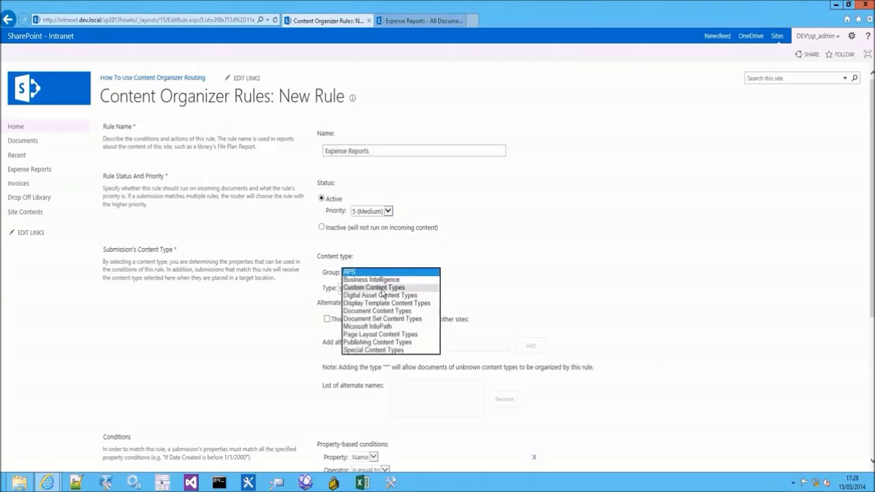
click(383, 288)
click(373, 288)
click(362, 296)
Step: Add second and third property conditions, remove both again, and browse for the destination library
scroll(489, 272, down, 1)
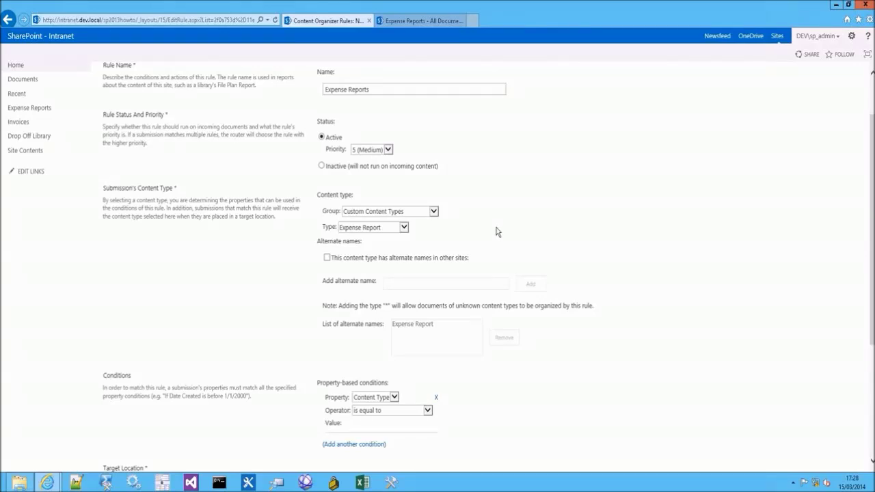
scroll(497, 232, down, 1)
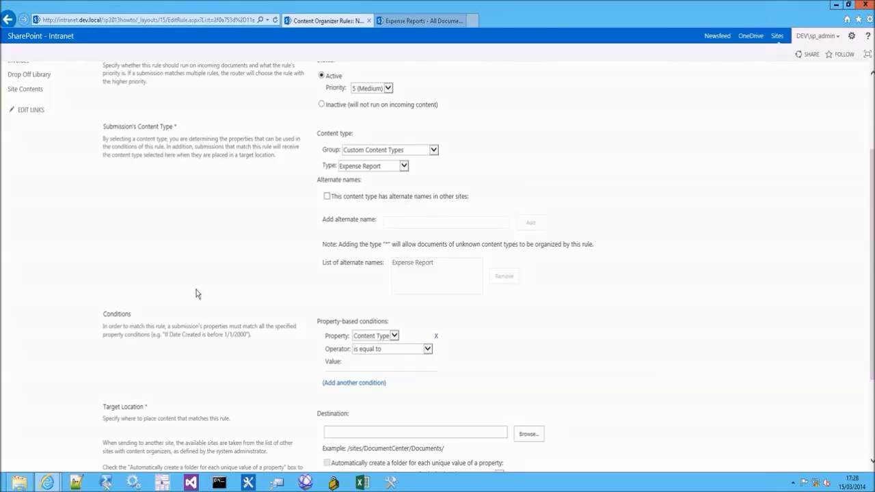
scroll(196, 294, down, 1)
drag(104, 255, 153, 253)
click(184, 222)
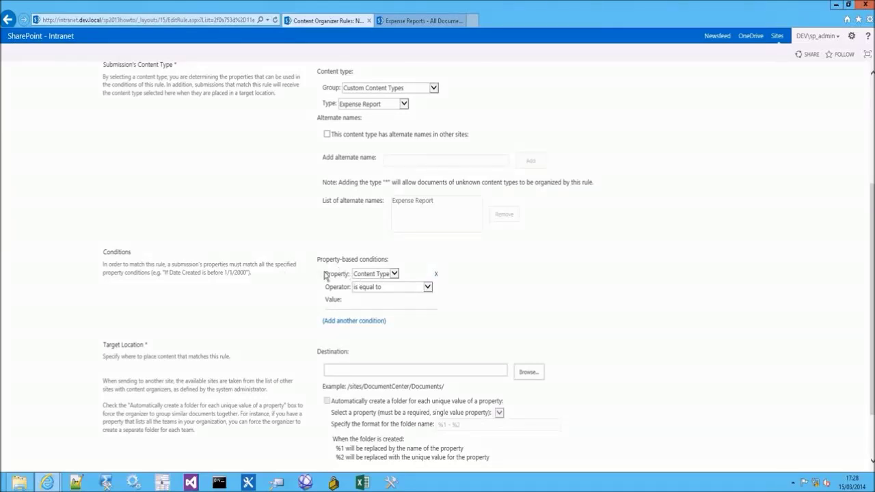
click(367, 322)
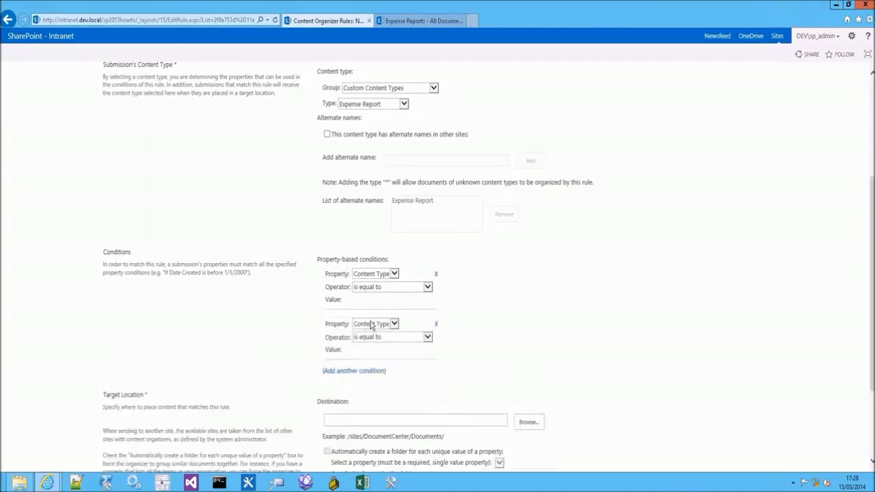
click(371, 372)
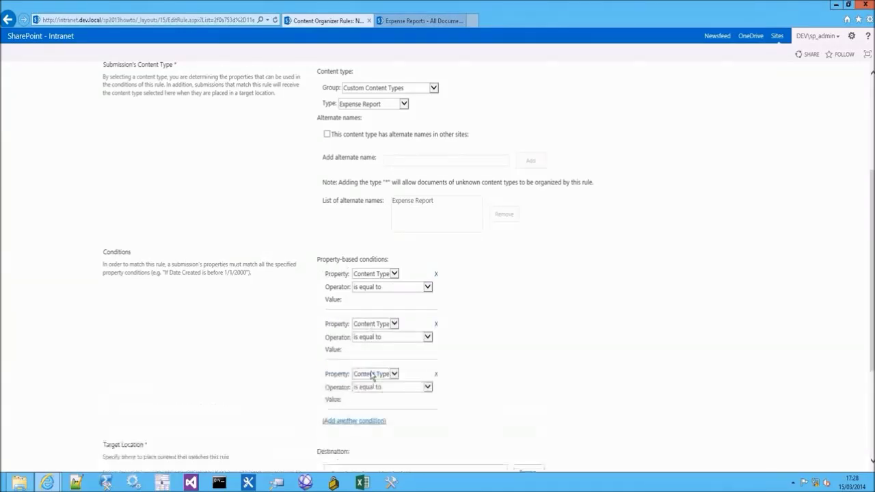
click(436, 374)
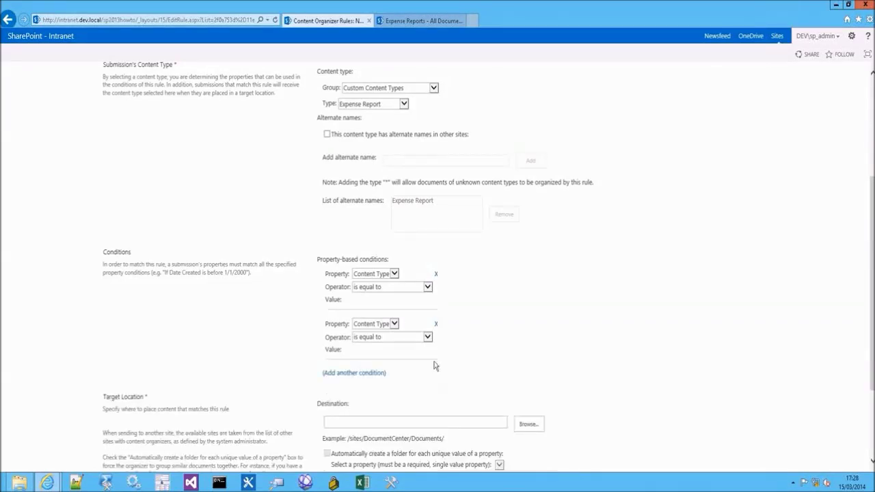
click(436, 324)
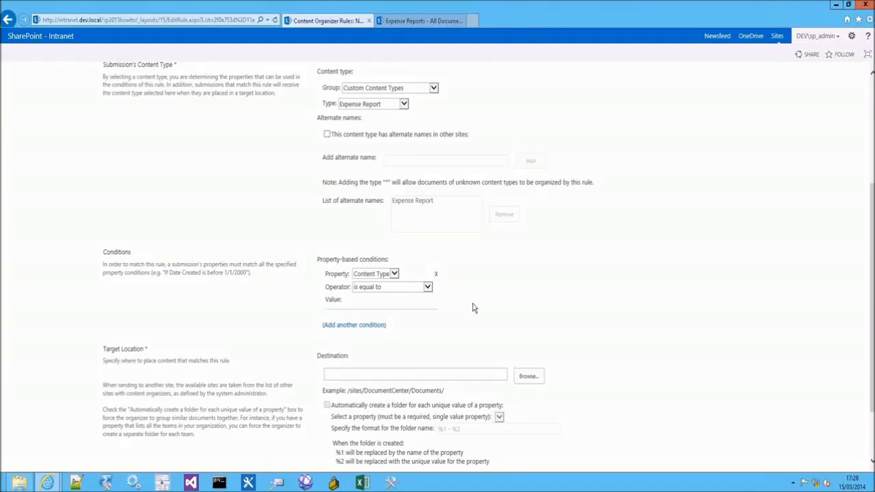
click(527, 378)
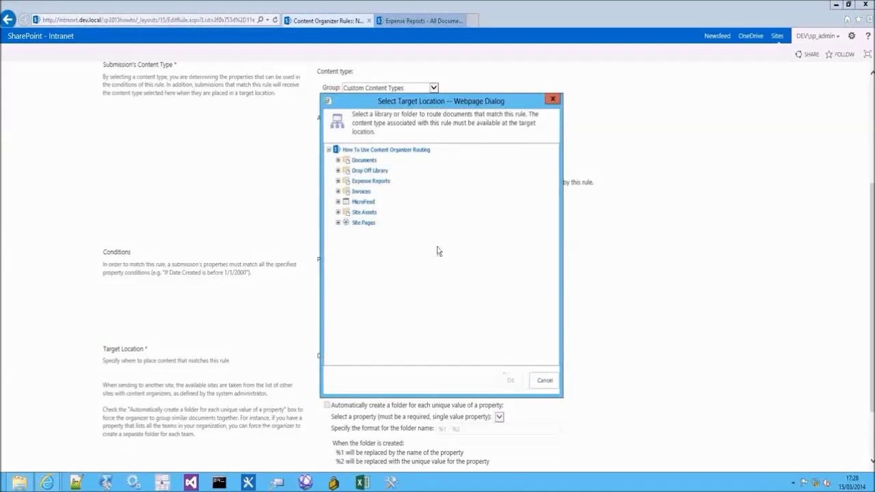
Step: Set the rule's destination to the Expense Reports library and dismiss the missing content type warning
click(380, 181)
click(514, 385)
click(514, 385)
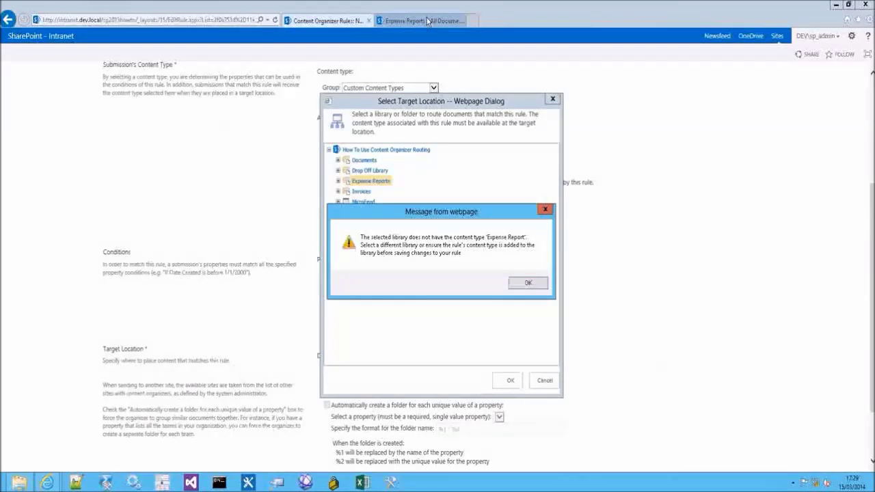
click(528, 282)
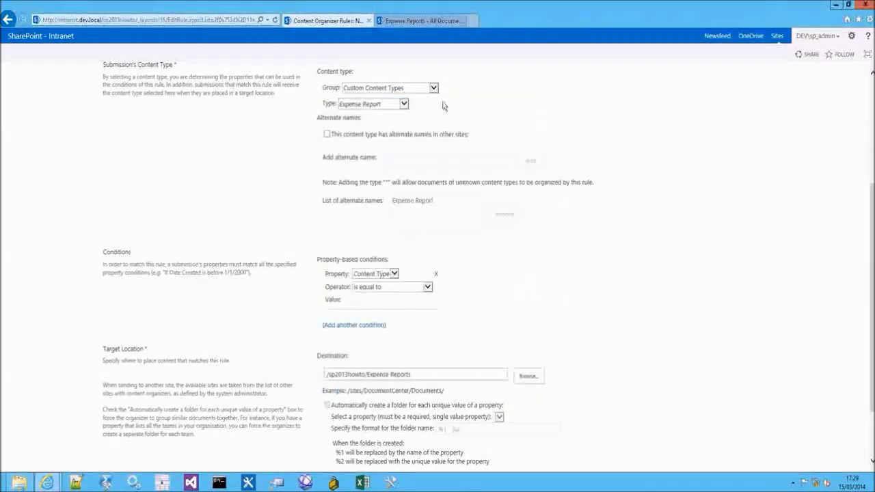
click(415, 21)
Step: Allow management of content types in the Expense Reports library's advanced settings
click(71, 56)
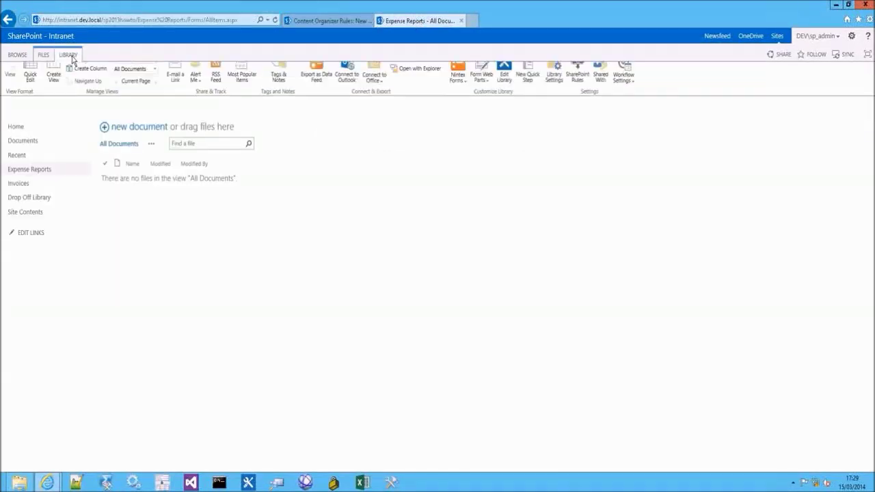
click(555, 88)
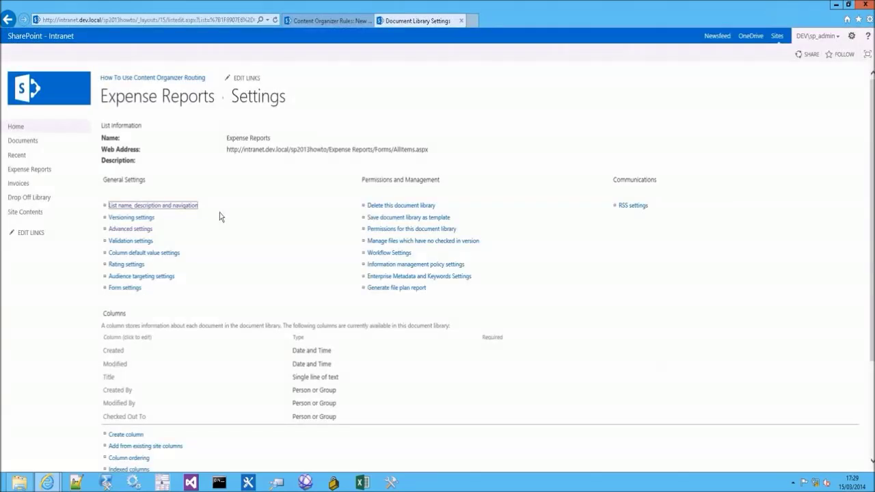
click(144, 230)
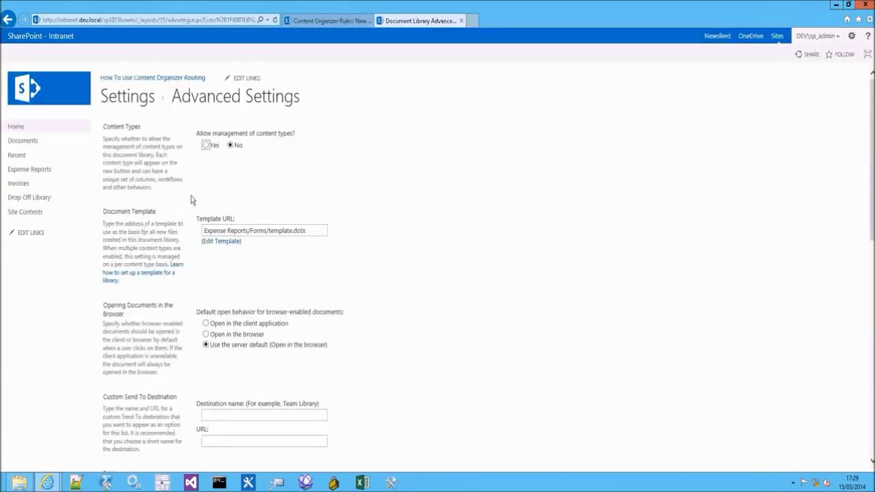
click(205, 146)
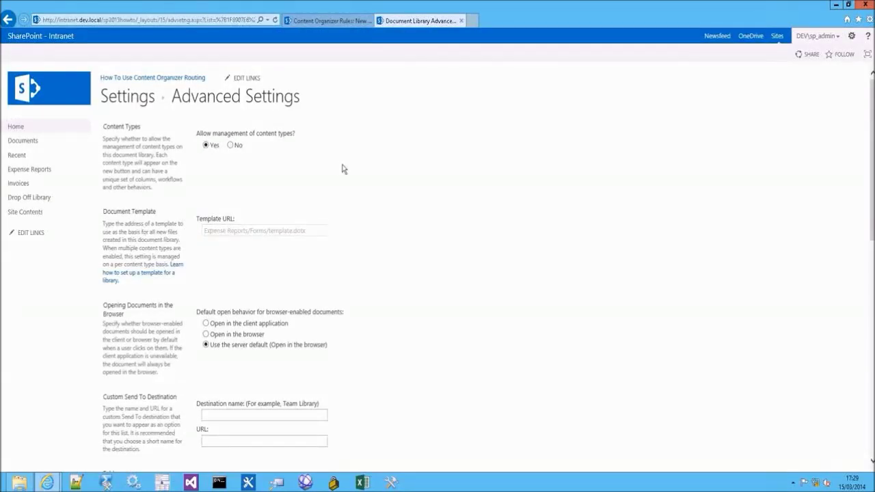
scroll(348, 191, down, 3)
scroll(349, 192, down, 4)
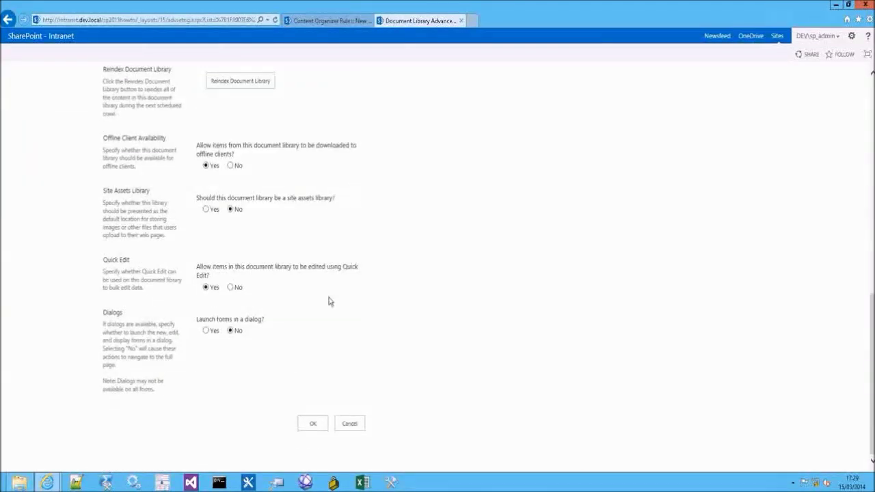
click(315, 425)
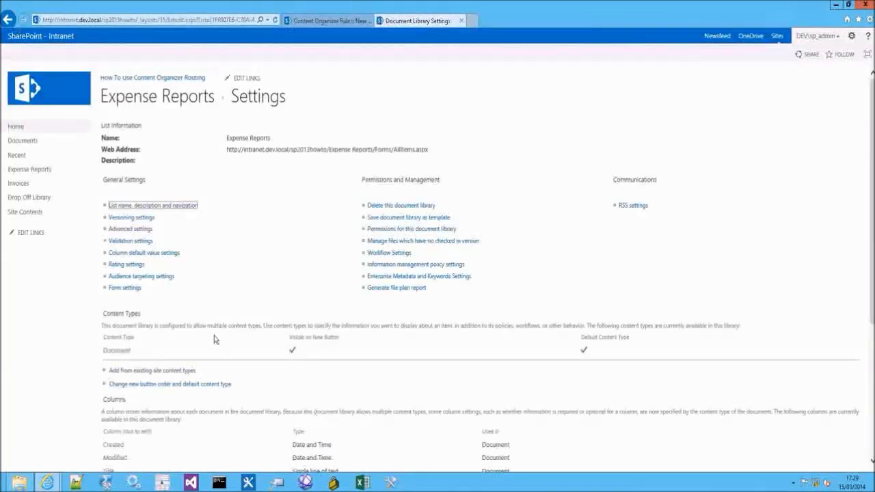
Step: Add the existing Expense Report site content type to the Expense Reports library
click(178, 373)
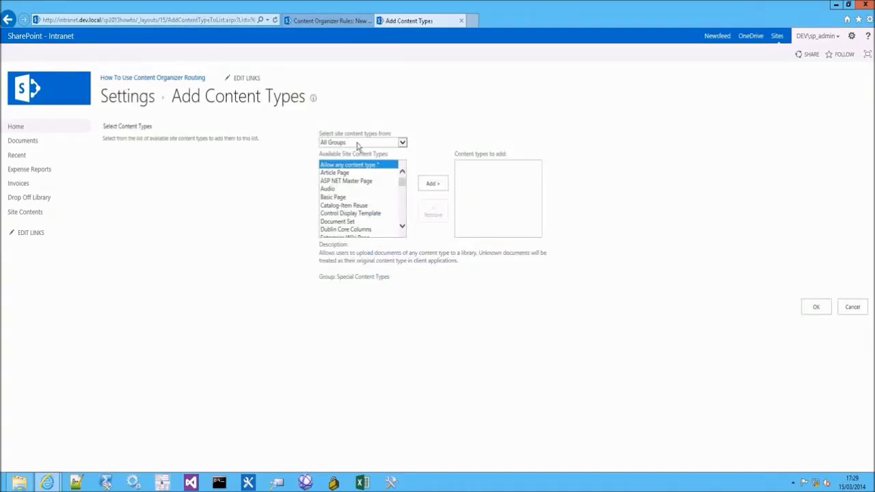
click(371, 140)
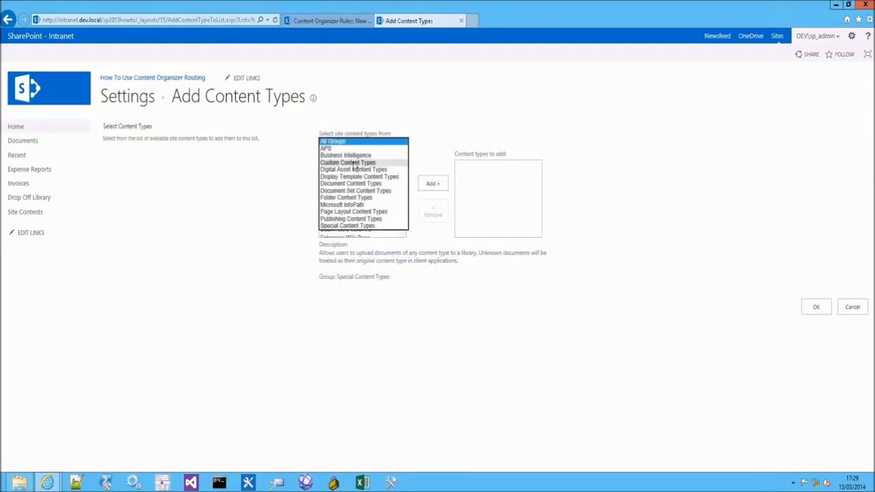
click(352, 162)
click(429, 185)
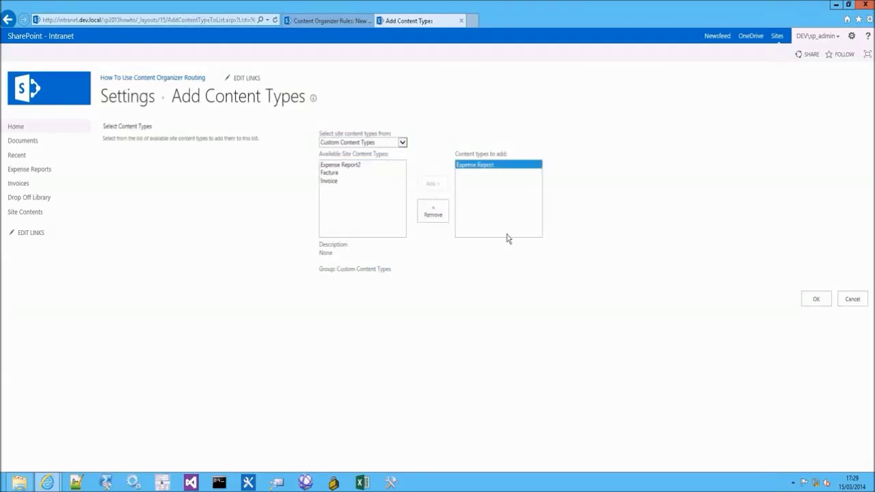
click(816, 299)
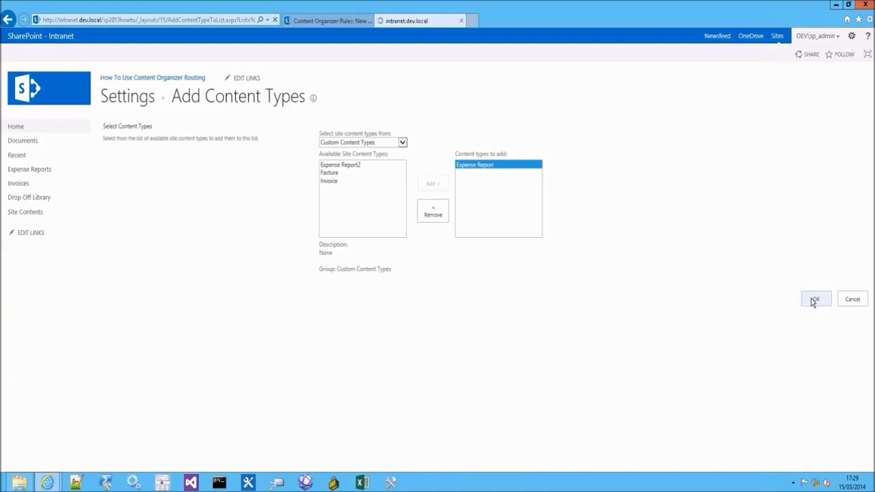
click(342, 23)
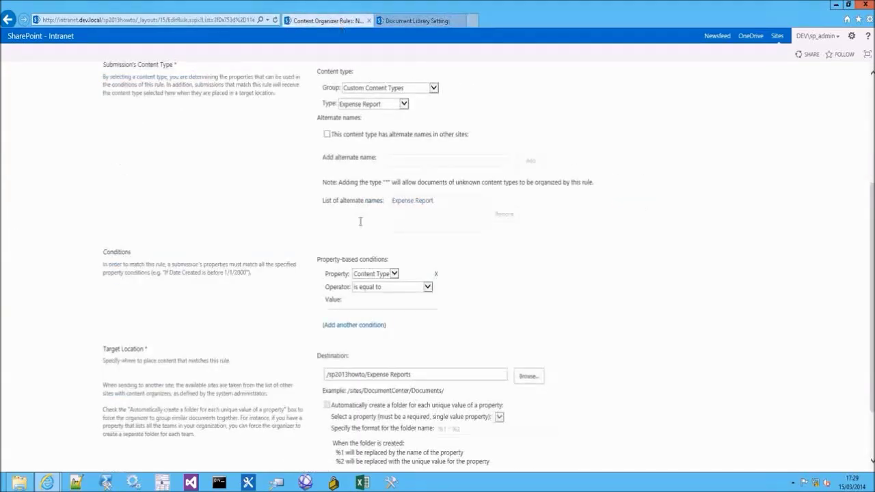
Step: Reselect Expense Reports as the destination and save the Expense Reports rule
click(527, 376)
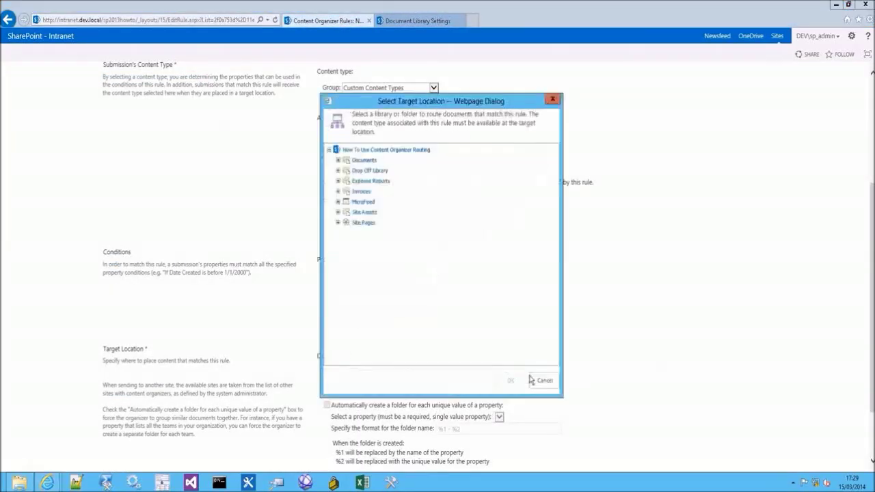
click(373, 181)
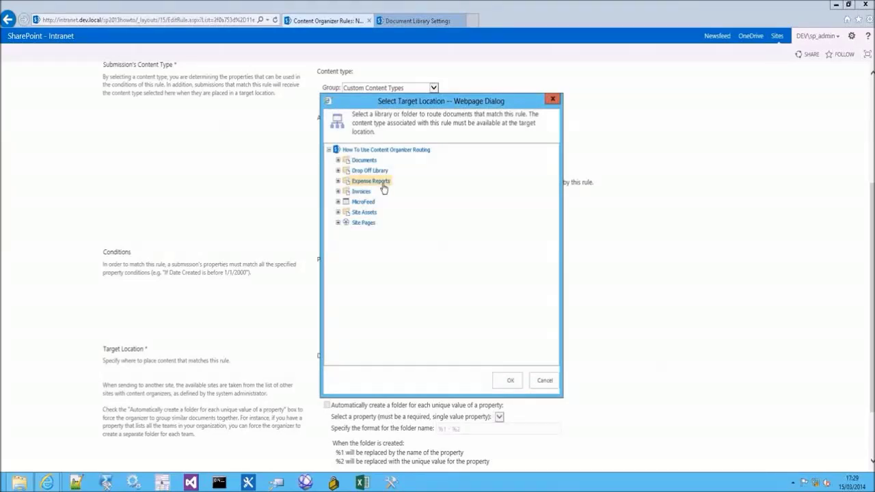
click(510, 381)
scroll(618, 380, down, 3)
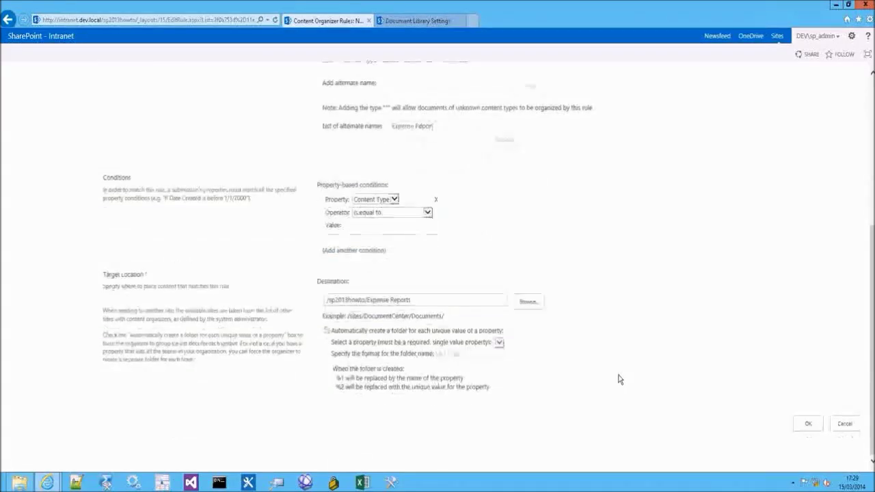
click(808, 424)
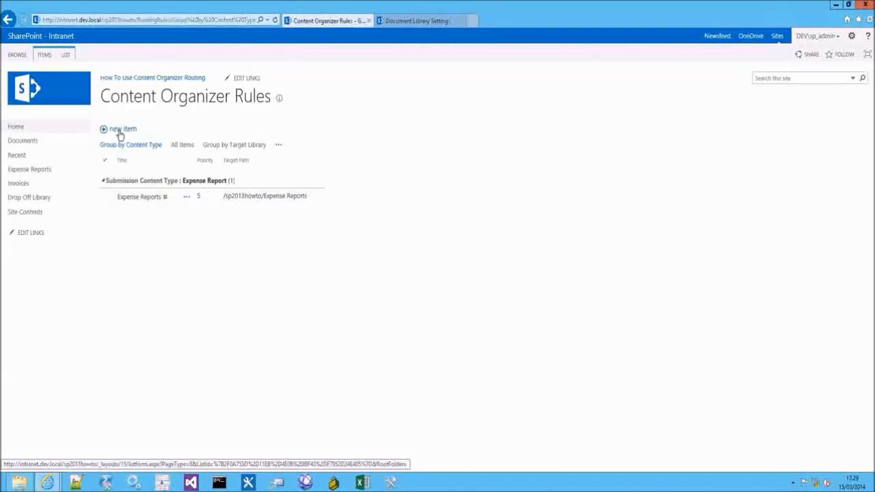
Step: Start a new rule using the Custom Content Types > Invoice content type
click(122, 130)
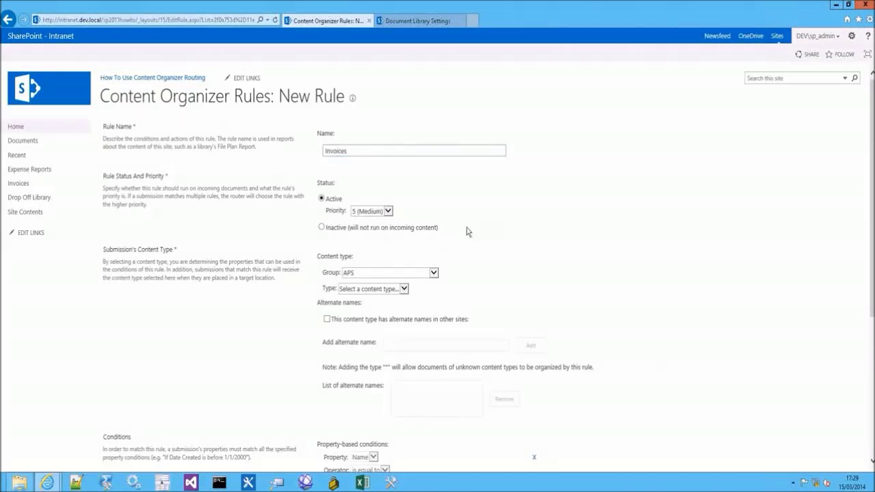
click(373, 273)
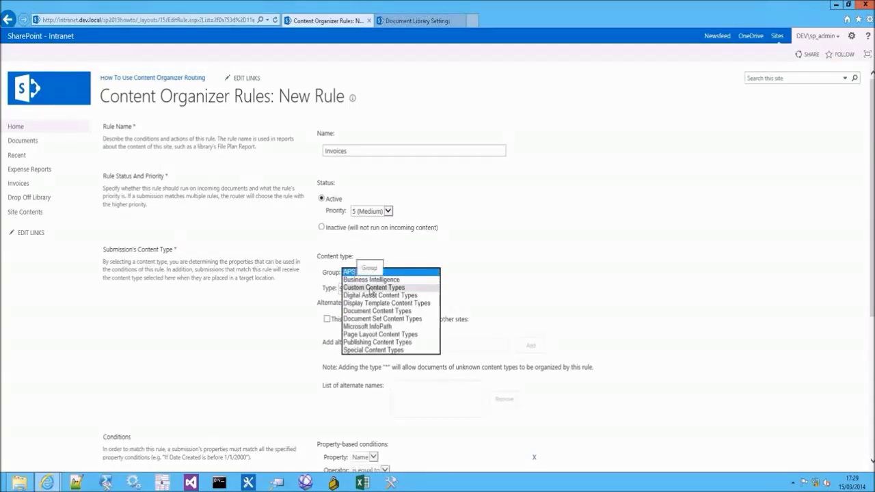
click(370, 288)
click(370, 289)
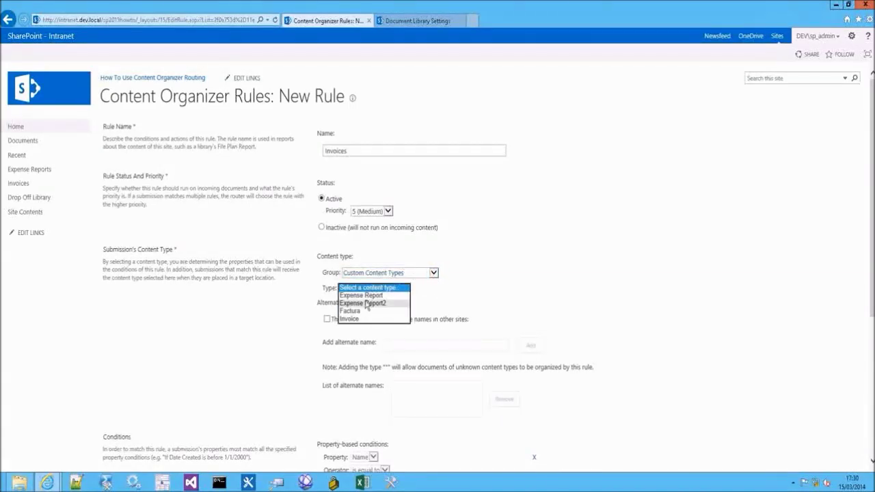
click(370, 319)
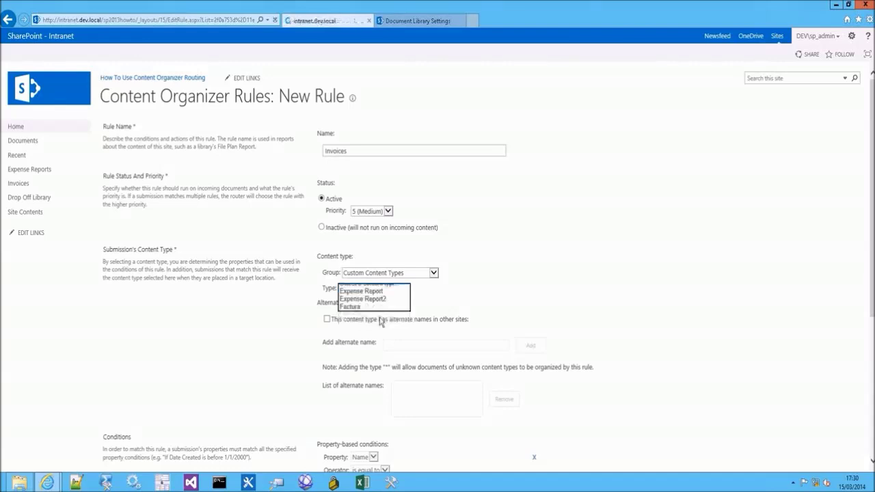
Step: Set the destination to the /sp2013howto/Invoices library and save the Invoices rule
scroll(490, 295, down, 2)
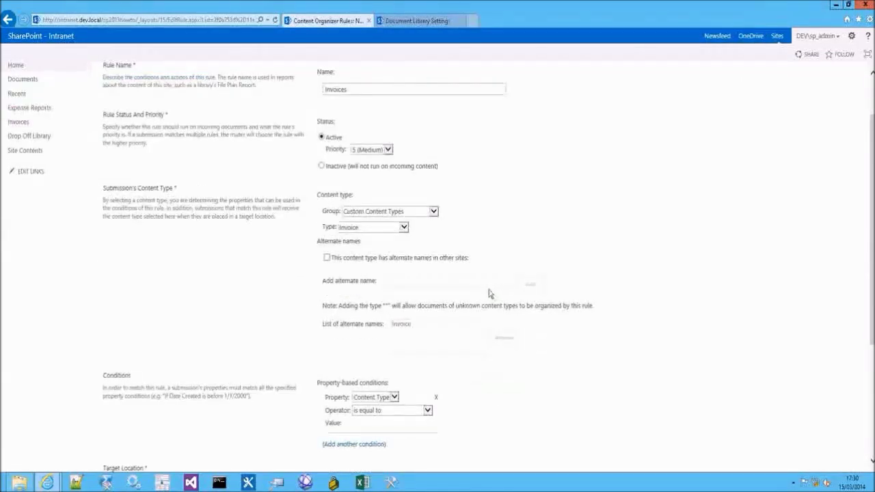
scroll(575, 231, down, 2)
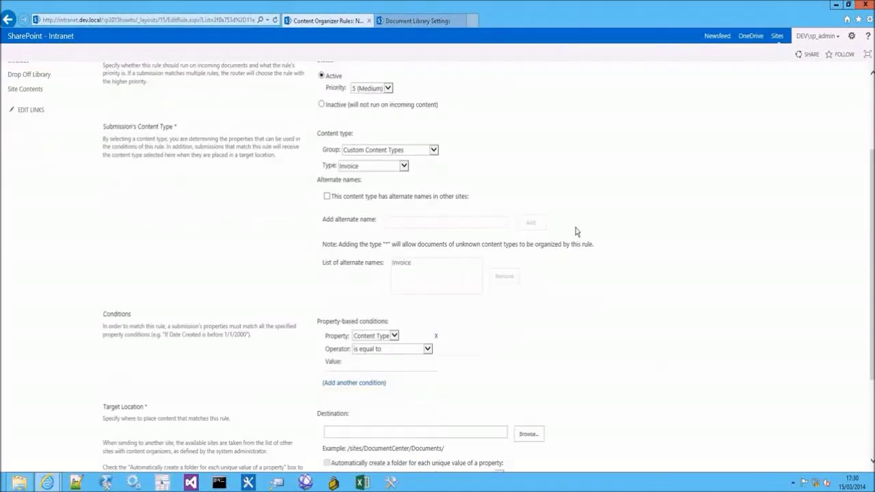
scroll(498, 283, down, 4)
click(534, 316)
click(364, 193)
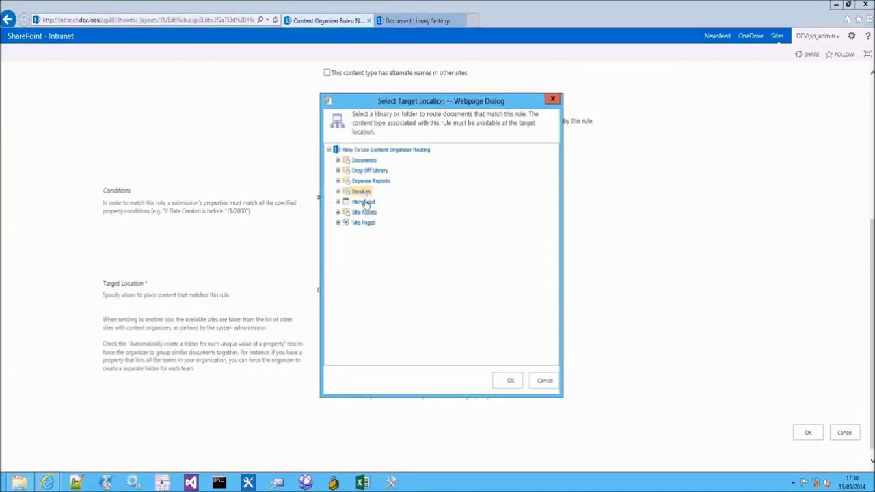
click(506, 381)
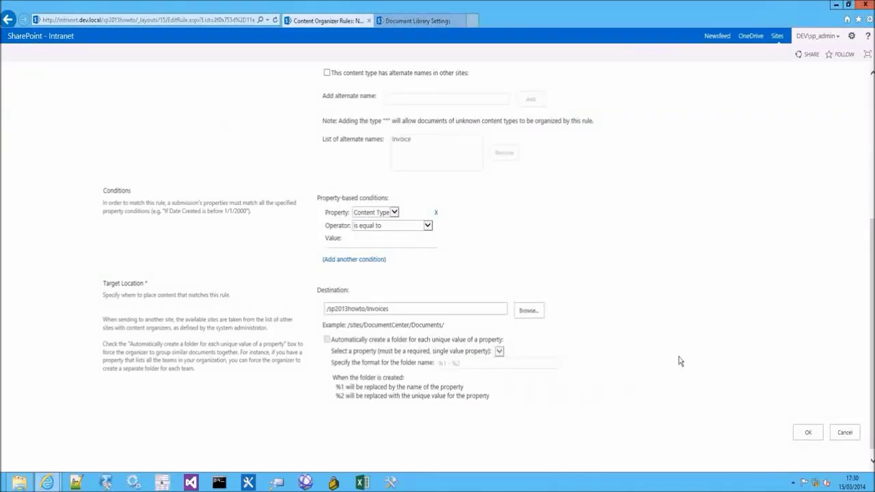
click(807, 434)
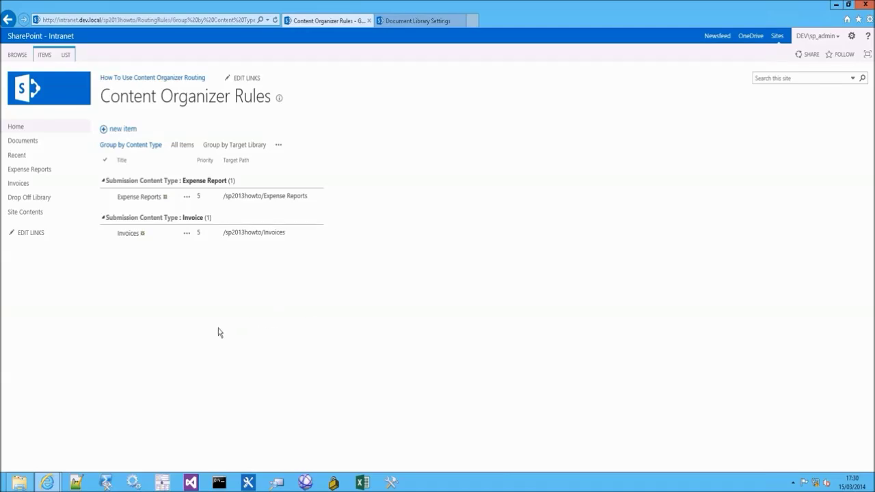
Step: Upload Expense Report.docx from the computer into the Drop Off Library
click(33, 198)
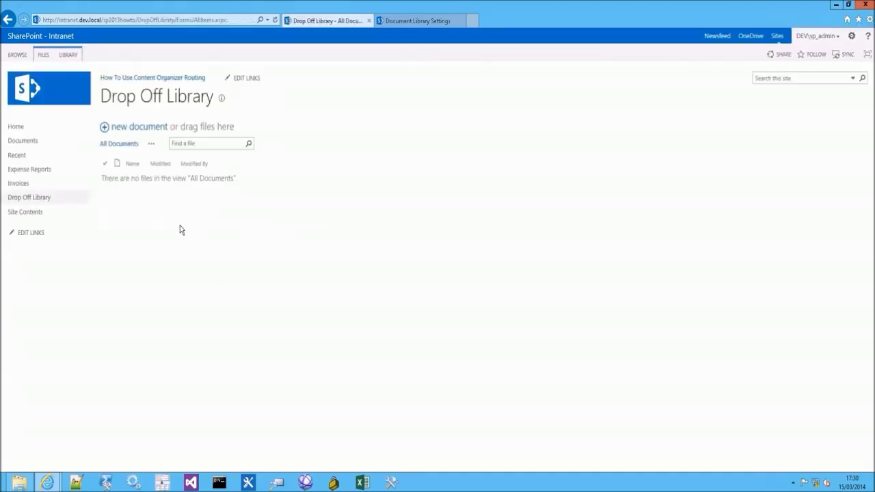
click(44, 56)
click(41, 82)
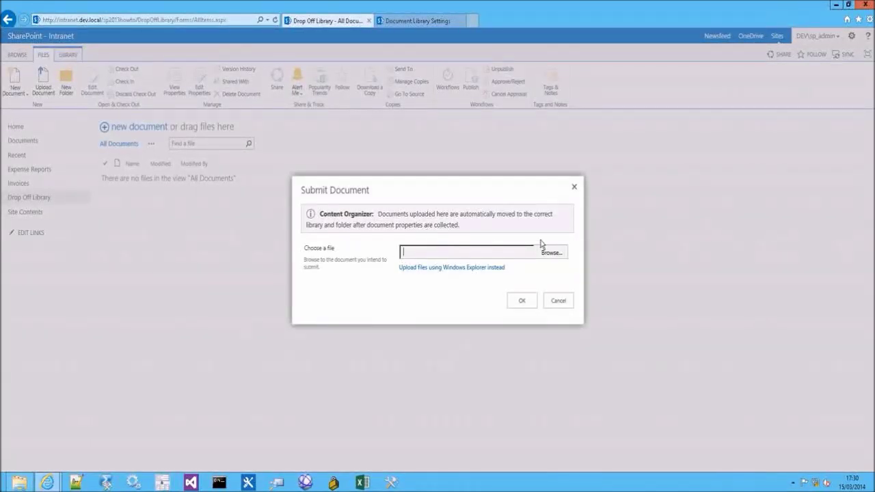
click(559, 254)
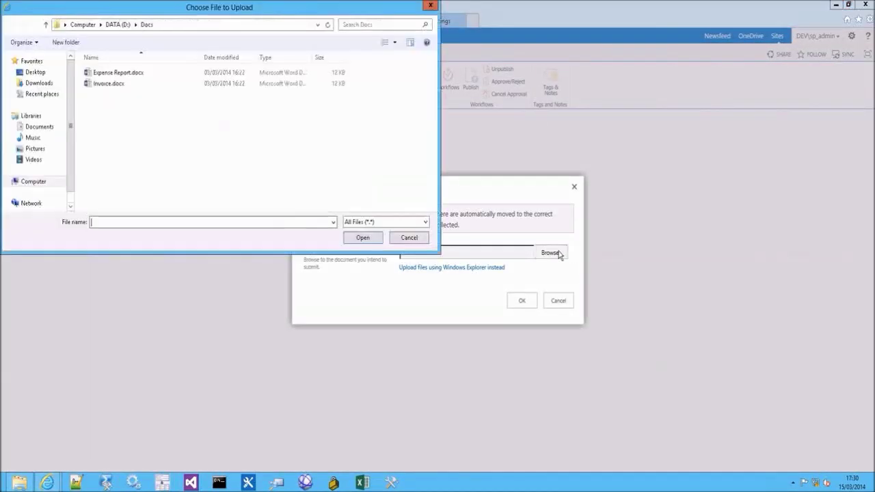
double_click(121, 73)
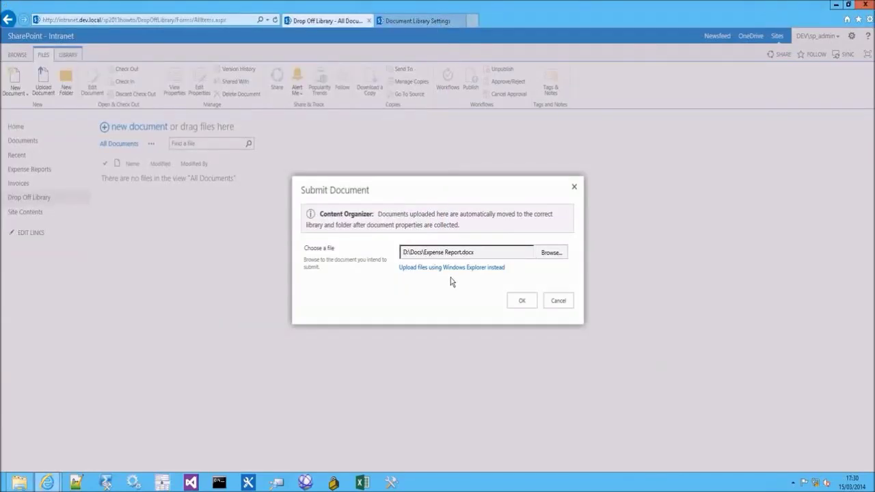
click(521, 301)
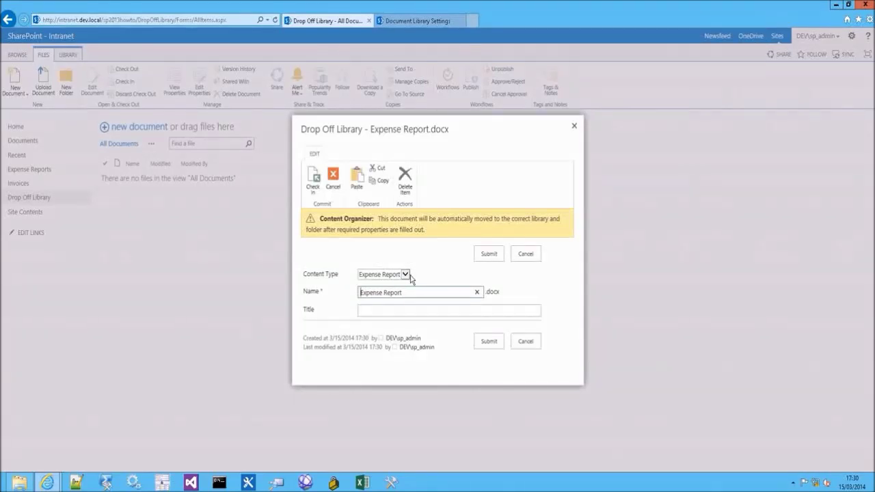
Step: Submit the expense report and acknowledge it was saved to its final location
click(428, 274)
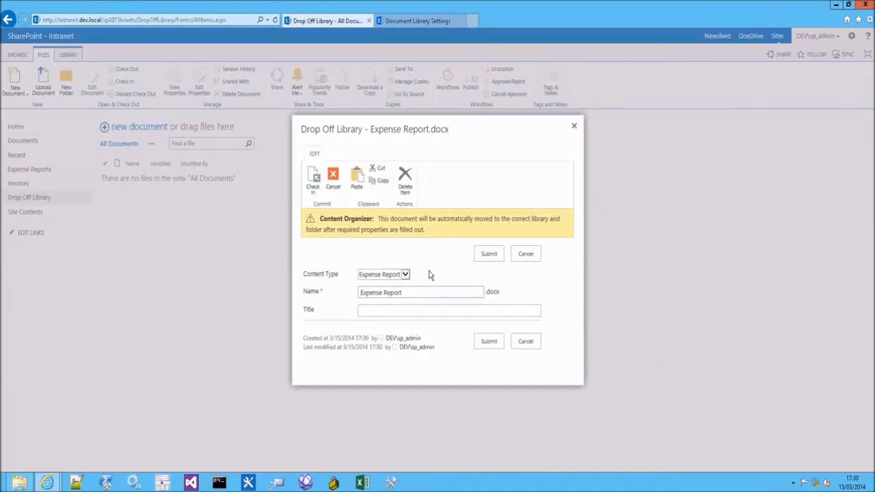
click(488, 342)
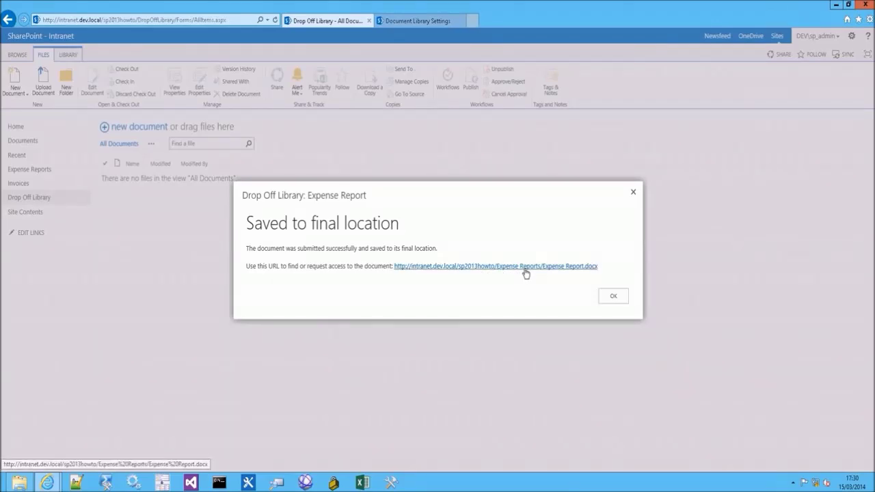
click(613, 296)
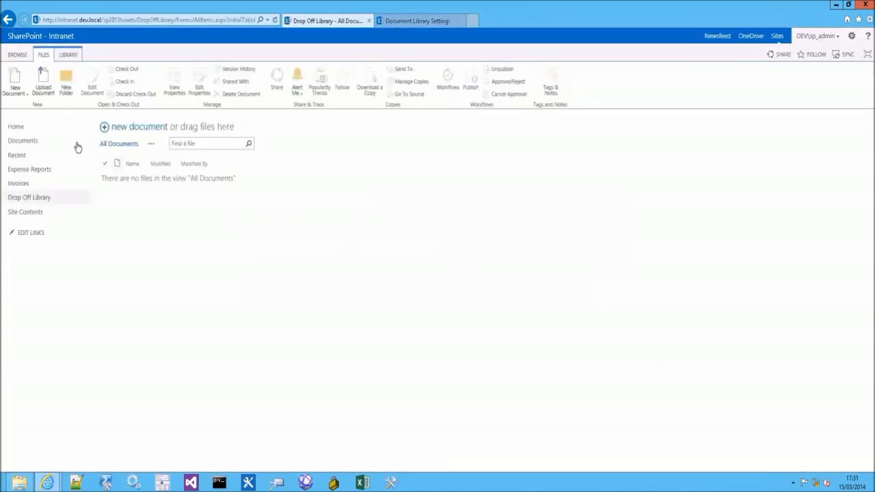
Step: Upload Invoice.docx from the computer into the Drop Off Library
click(43, 85)
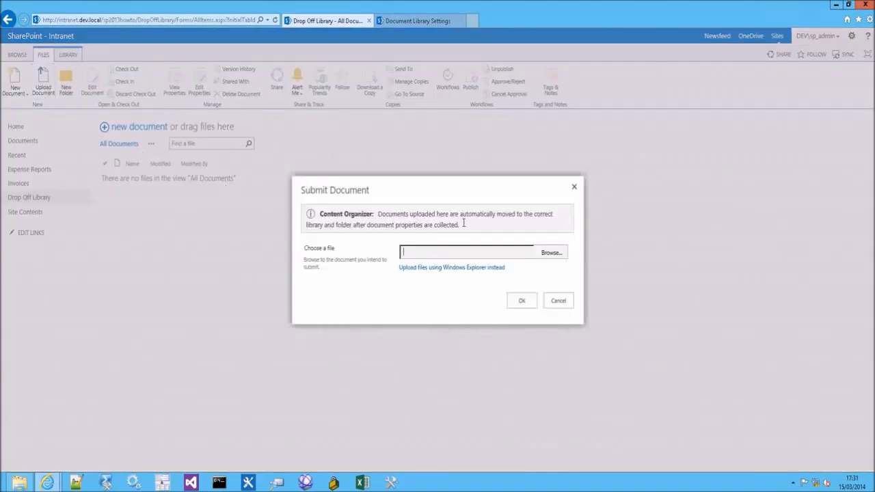
click(551, 252)
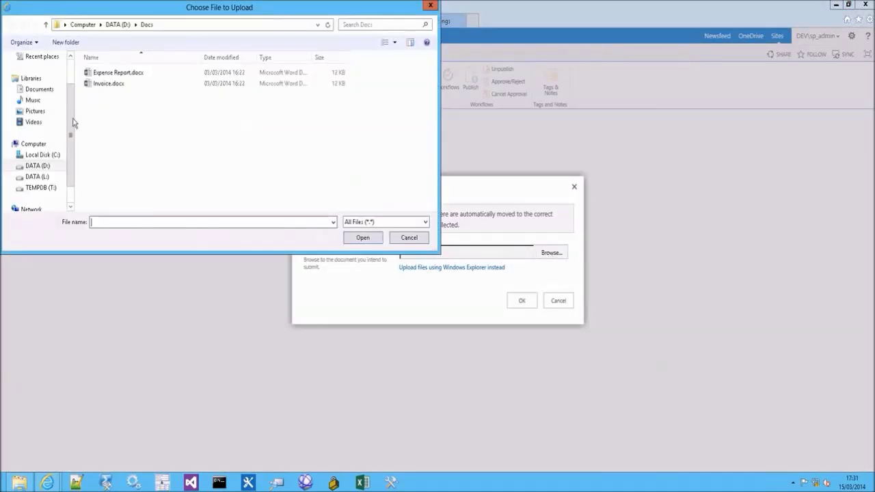
double_click(103, 83)
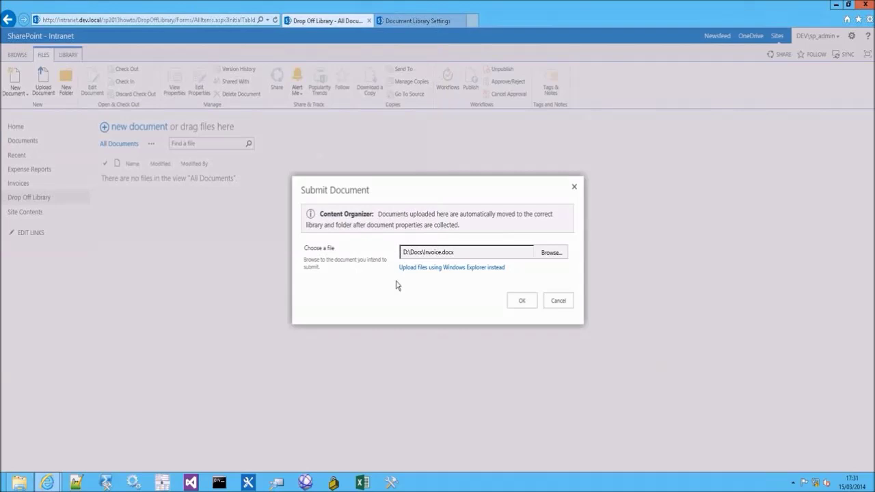
click(521, 301)
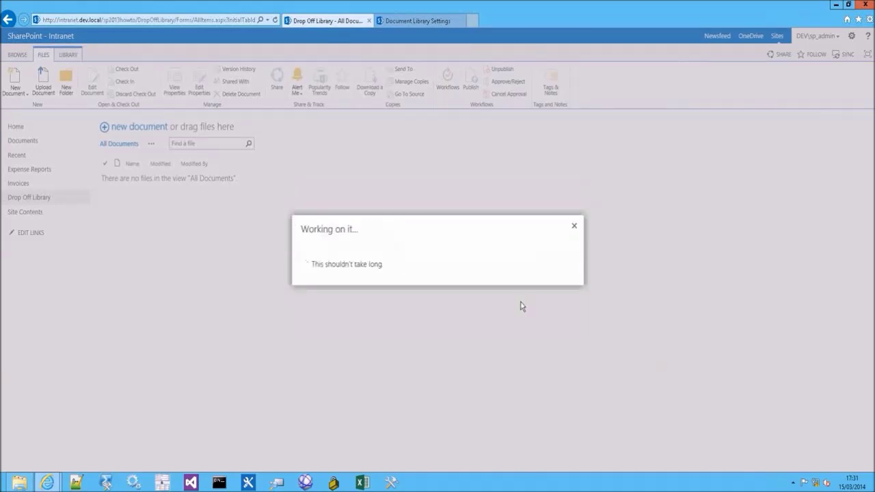
Step: Set the document's content type to Invoice, submit it, and acknowledge the final-location message
click(403, 278)
click(381, 285)
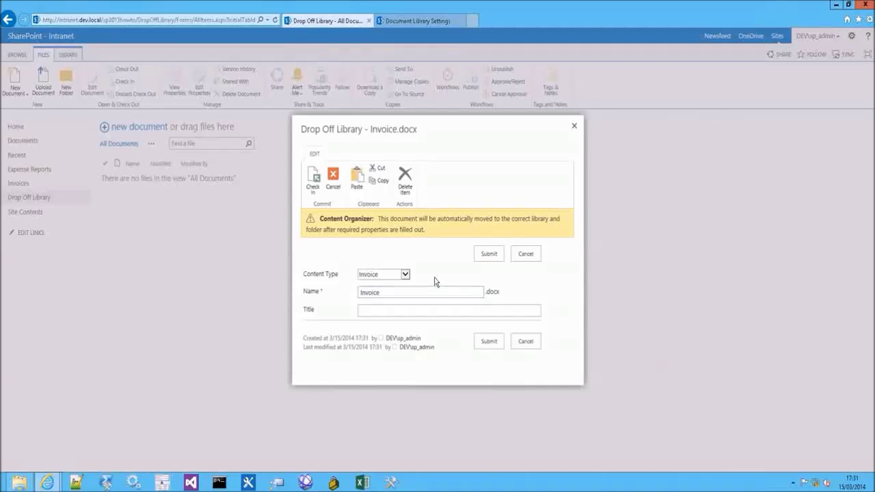
click(489, 342)
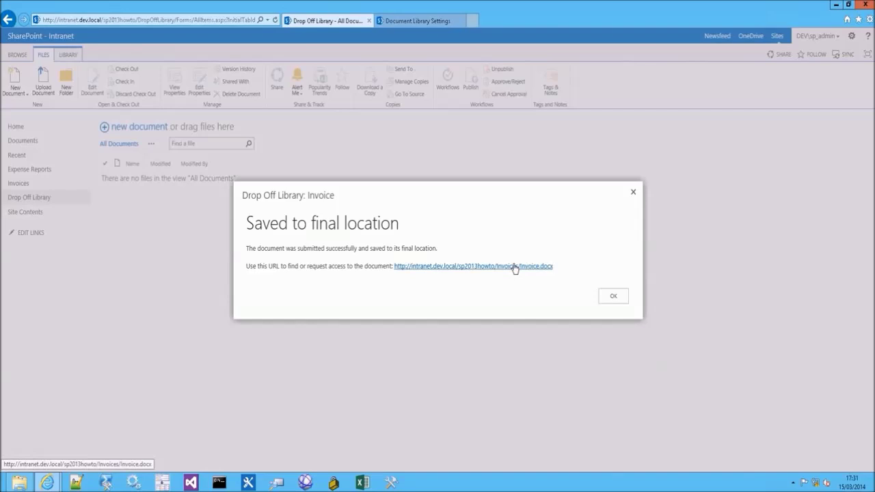
click(613, 296)
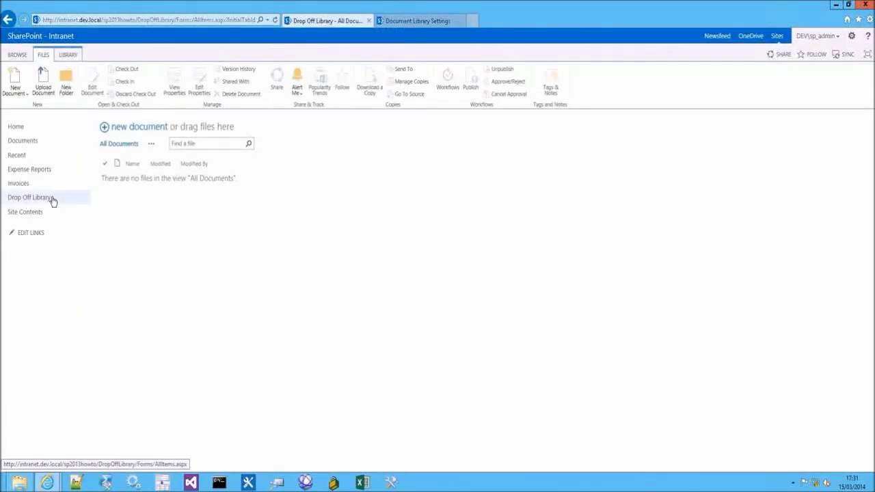
Step: View the Expense Reports library, then the Invoices library listing the routed Invoice document
click(46, 172)
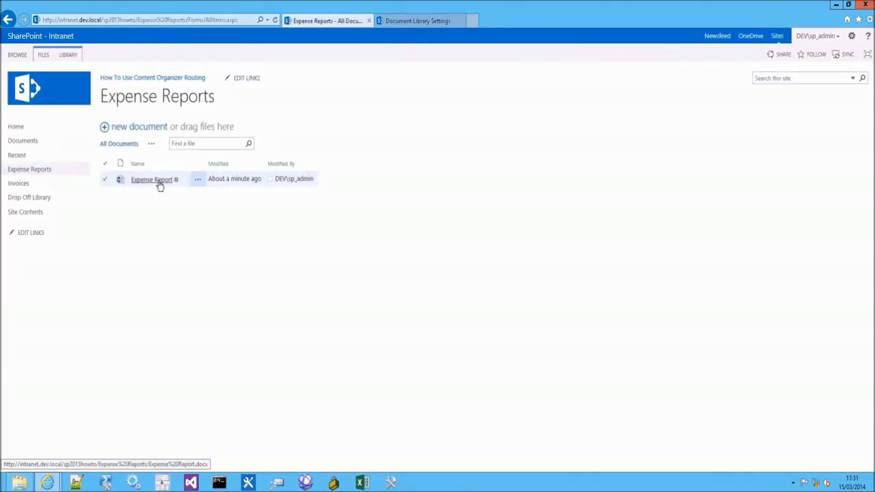
click(39, 184)
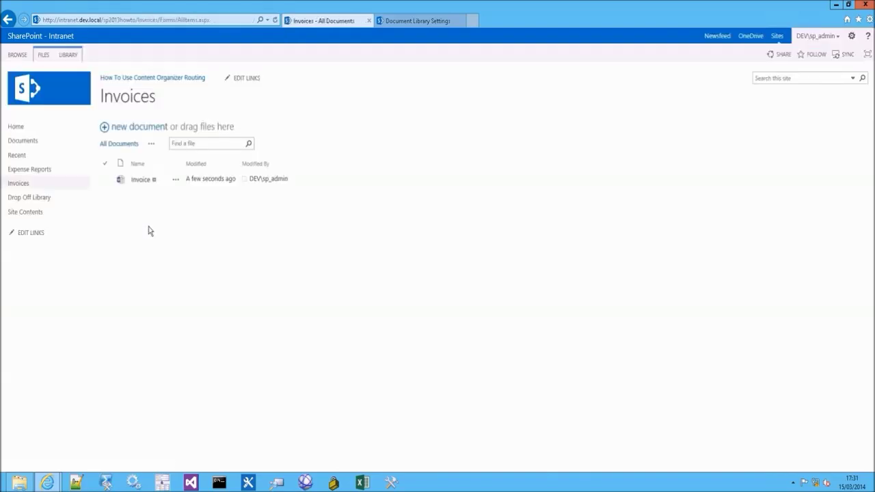